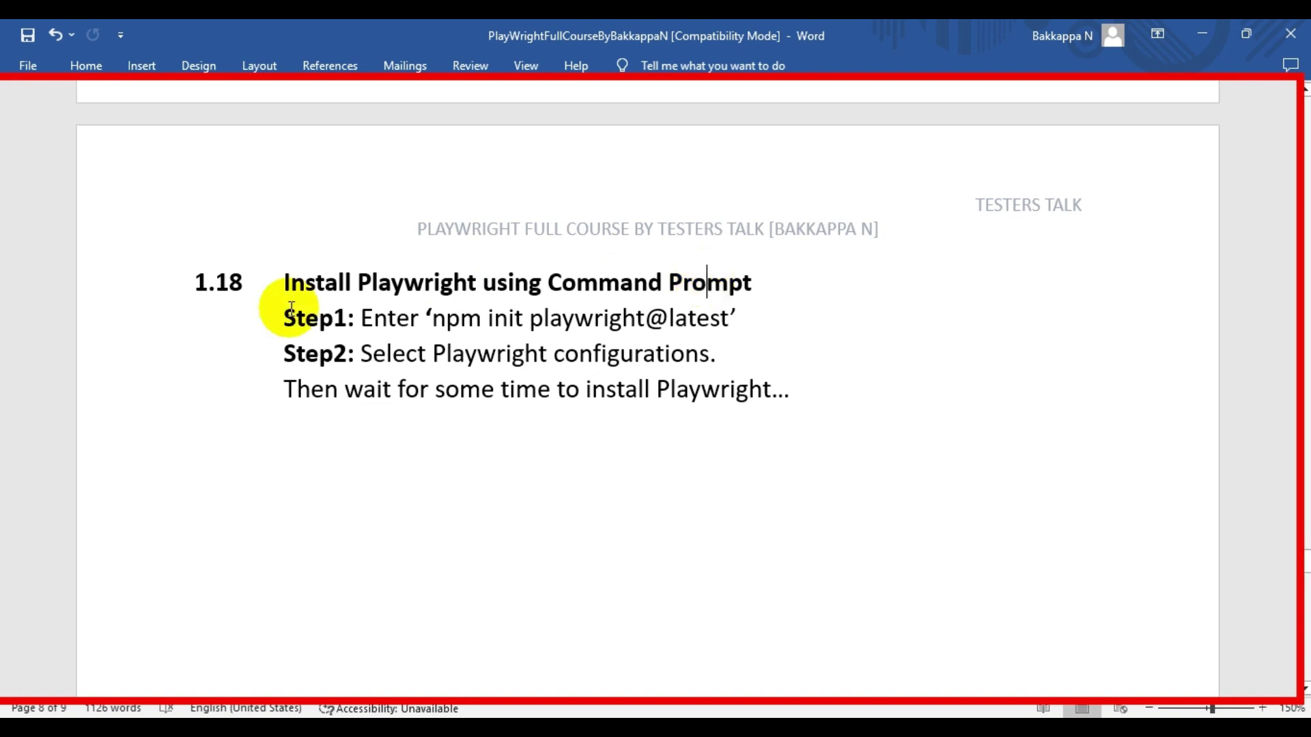
# Highlight the npm init playwright command and the Step 2 configuration notes
pyautogui.click(320, 319)
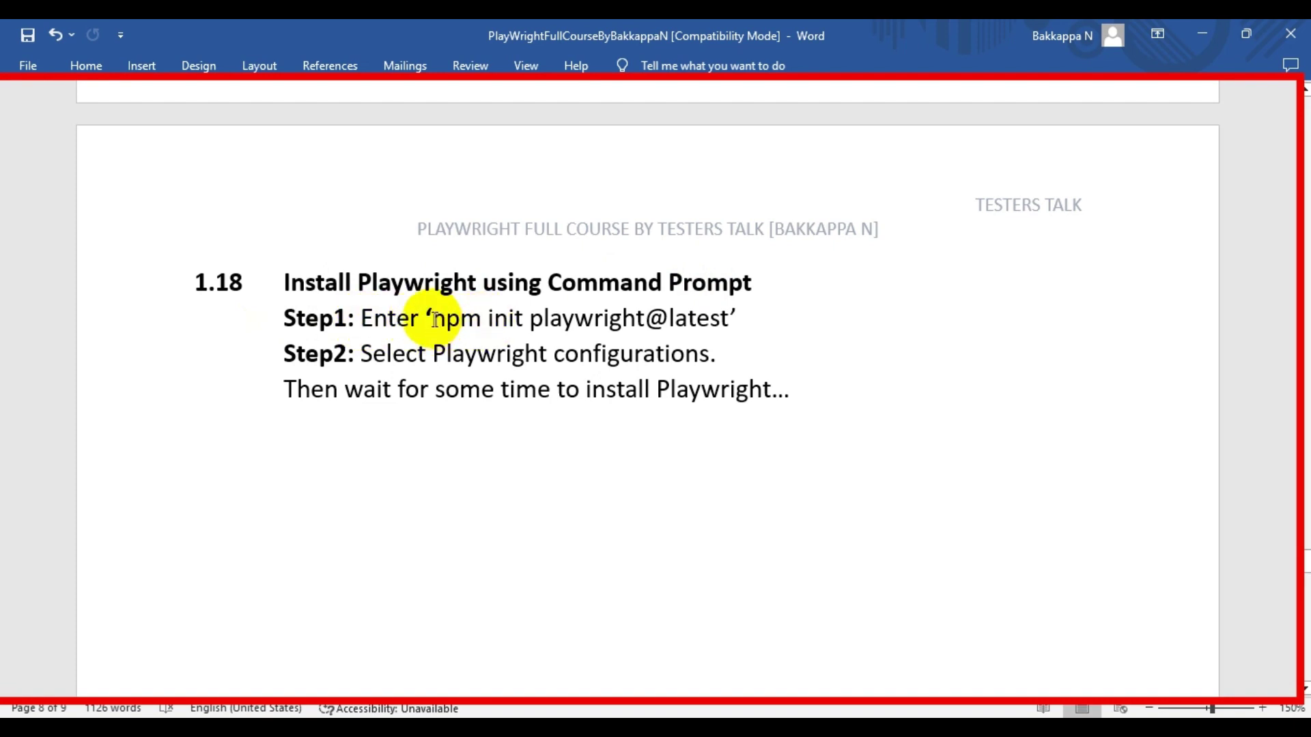
pyautogui.moveTo(434, 319); pyautogui.dragTo(521, 320)
pyautogui.click(510, 319)
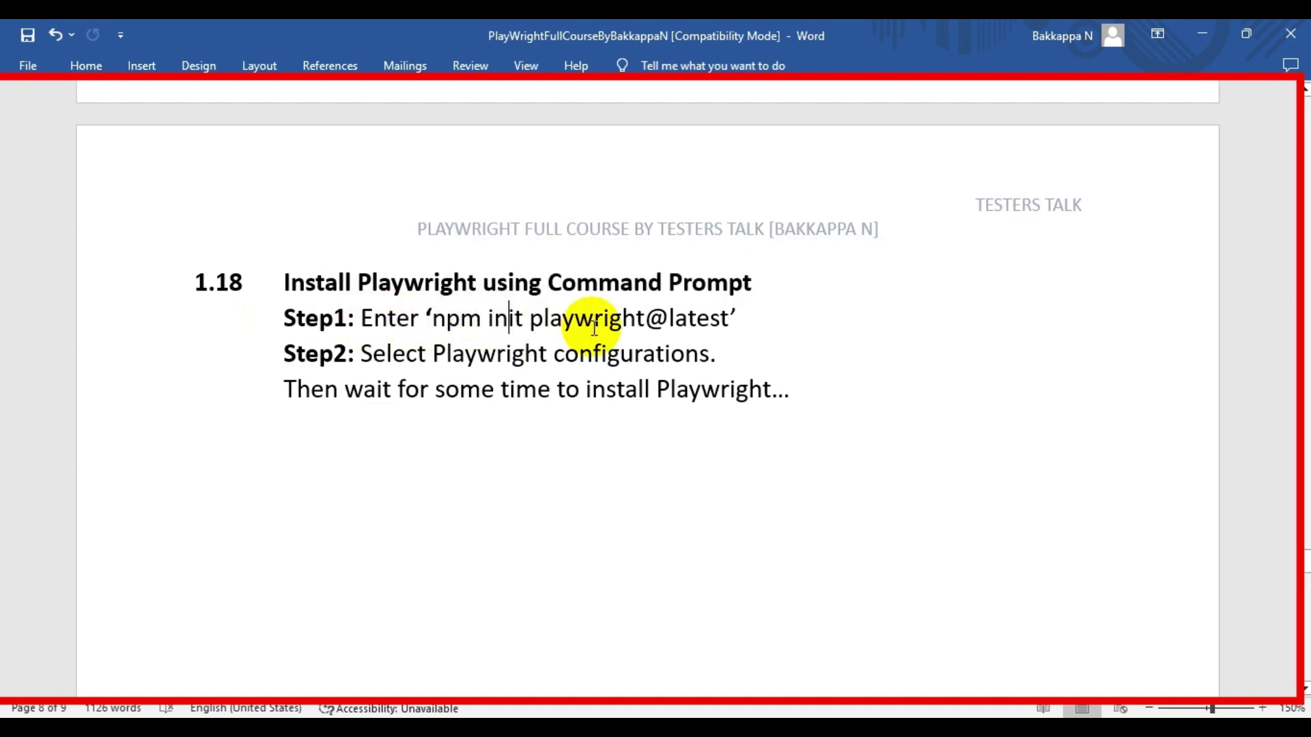
pyautogui.click(595, 326)
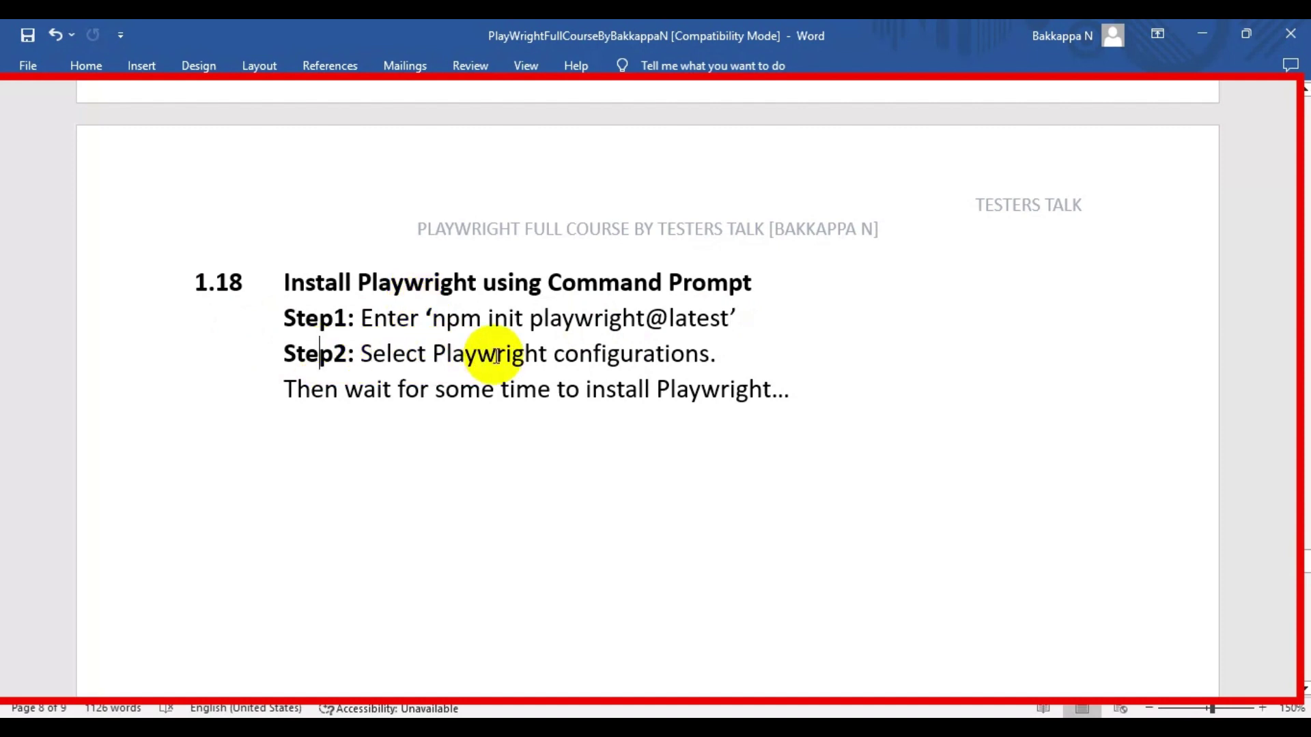
pyautogui.click(686, 356)
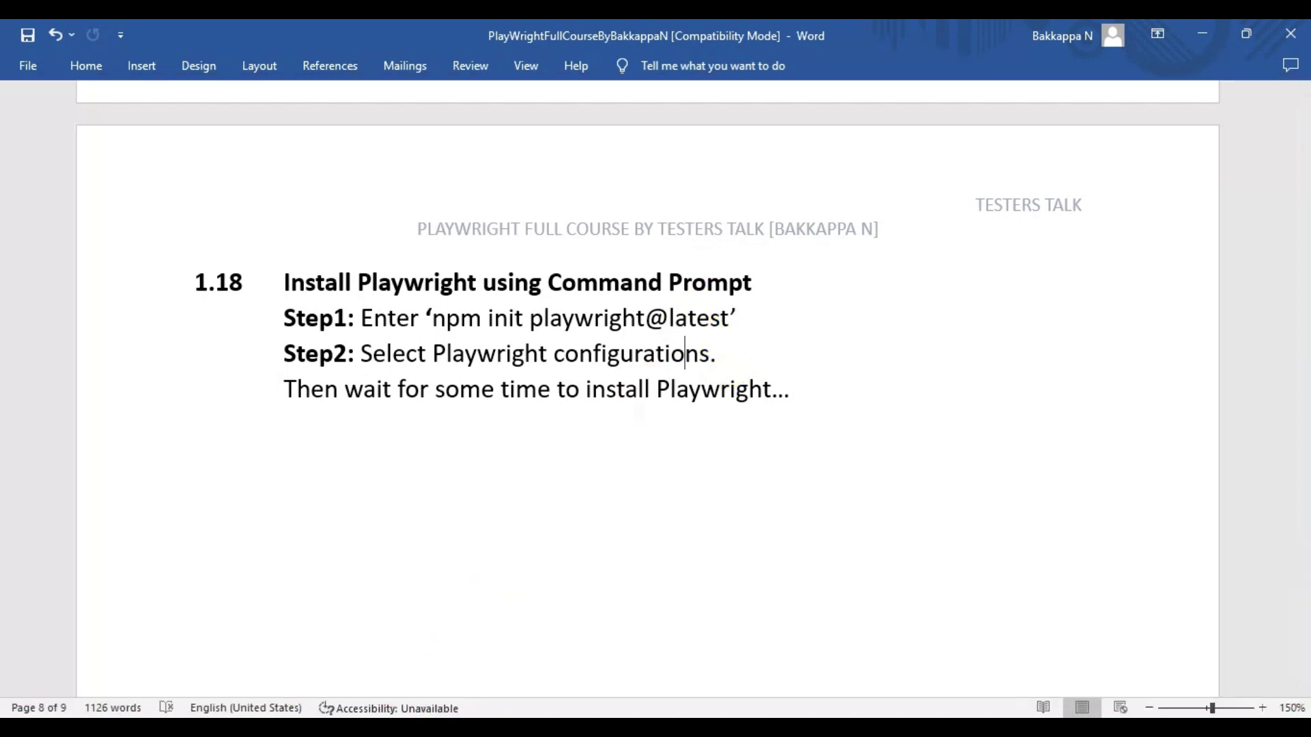
# Open a command prompt inside the empty PlaywrightTutorialFullCourse2 folder via the address bar
pyautogui.click(388, 80)
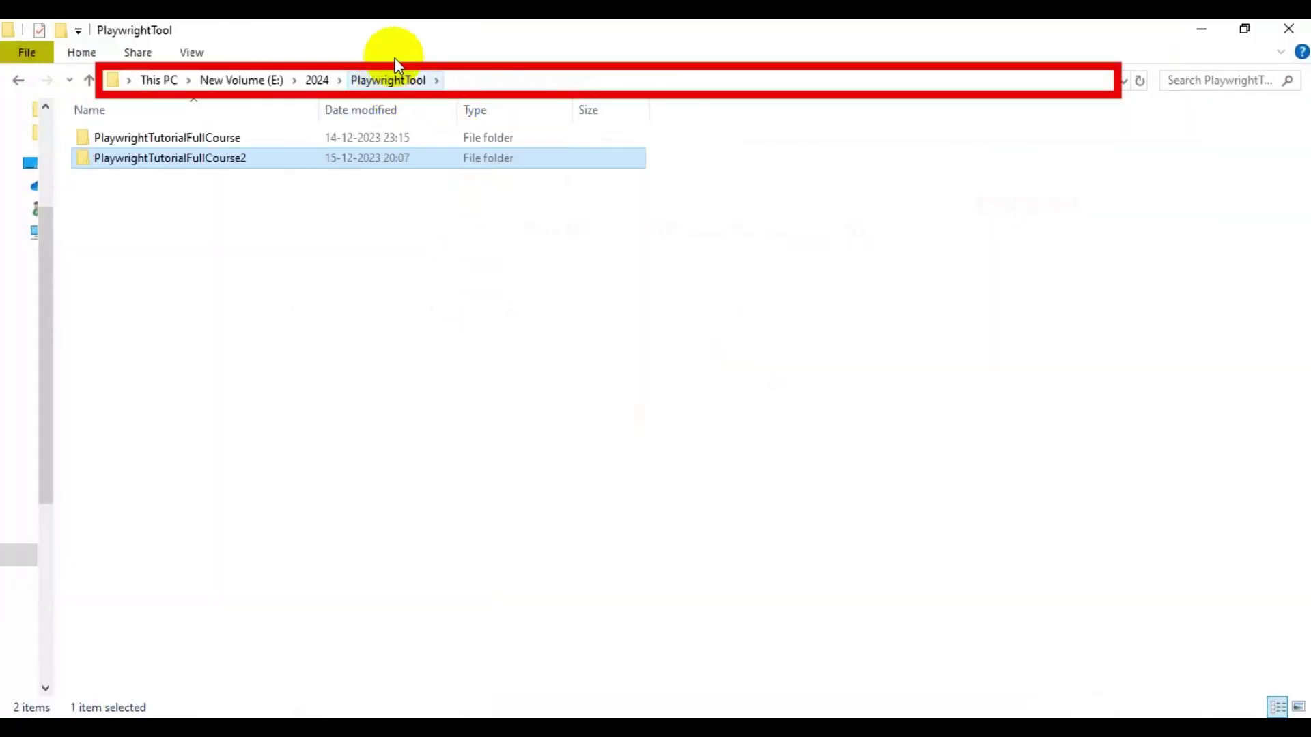
pyautogui.click(211, 211)
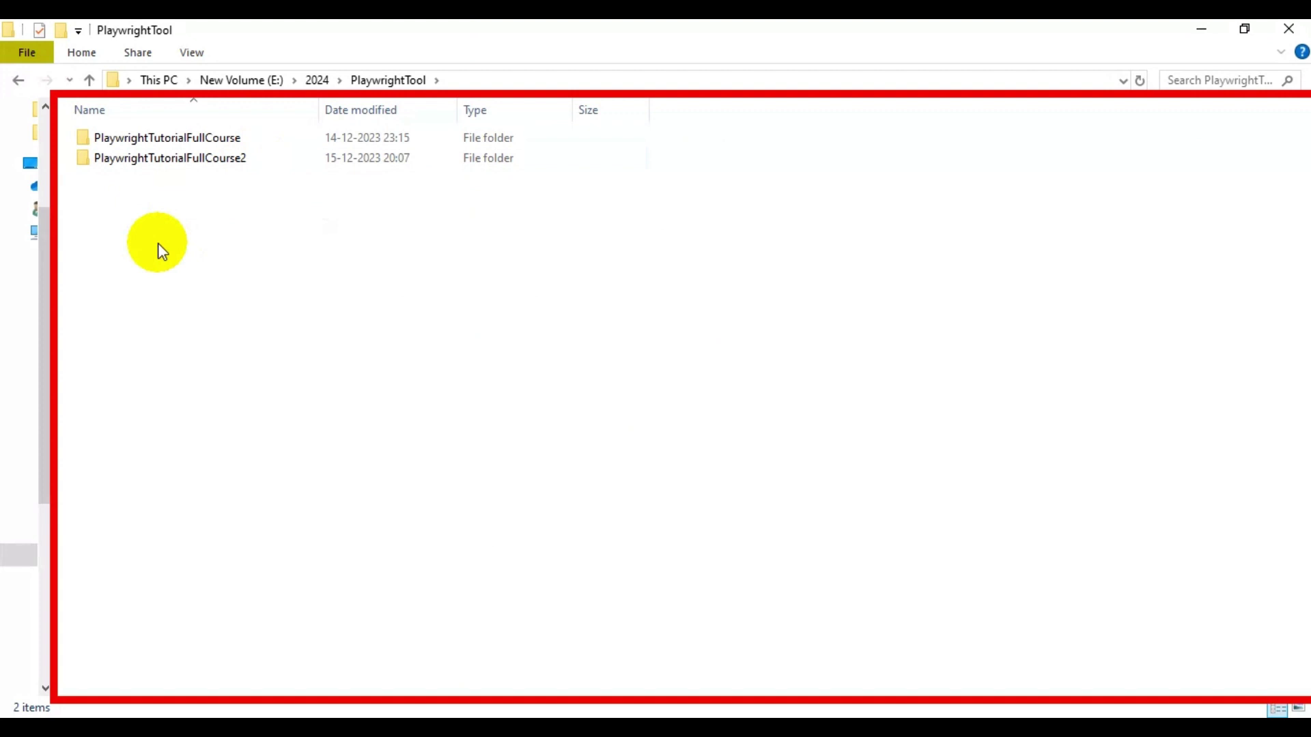
pyautogui.doubleClick(170, 164)
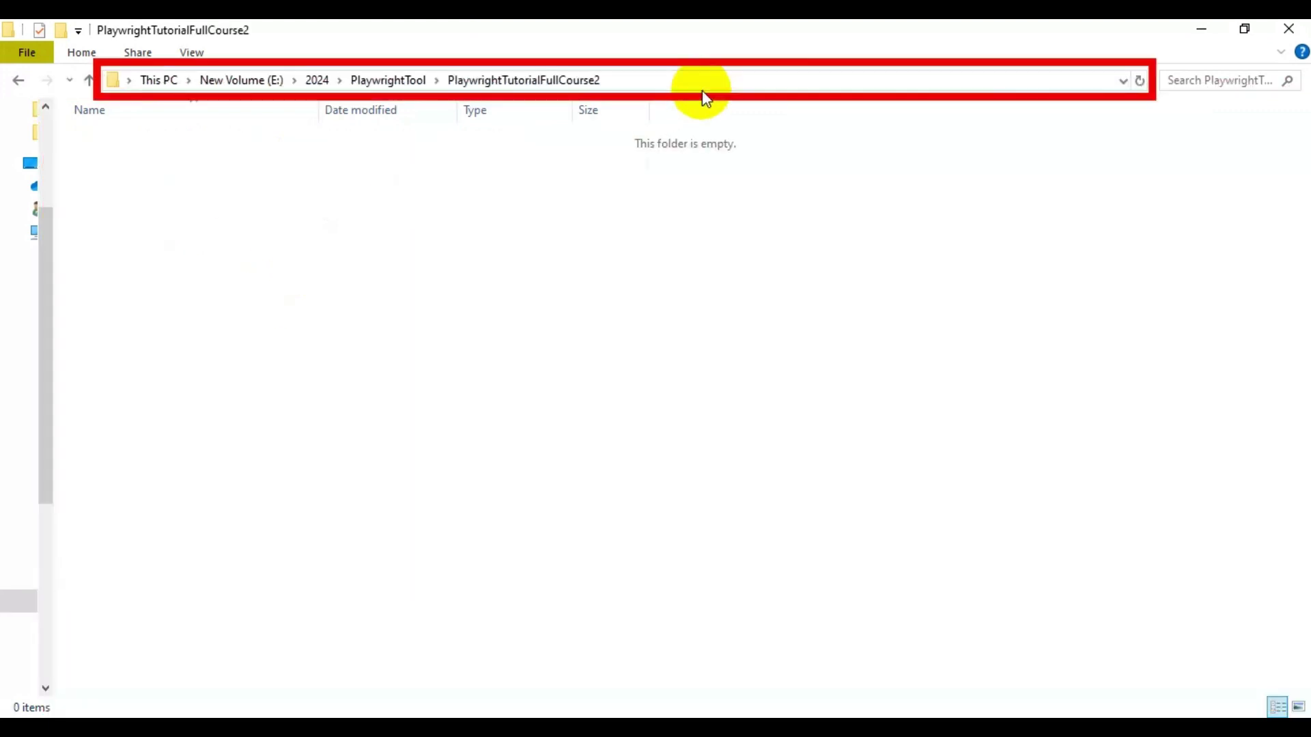
pyautogui.click(872, 82)
pyautogui.write('cmd')
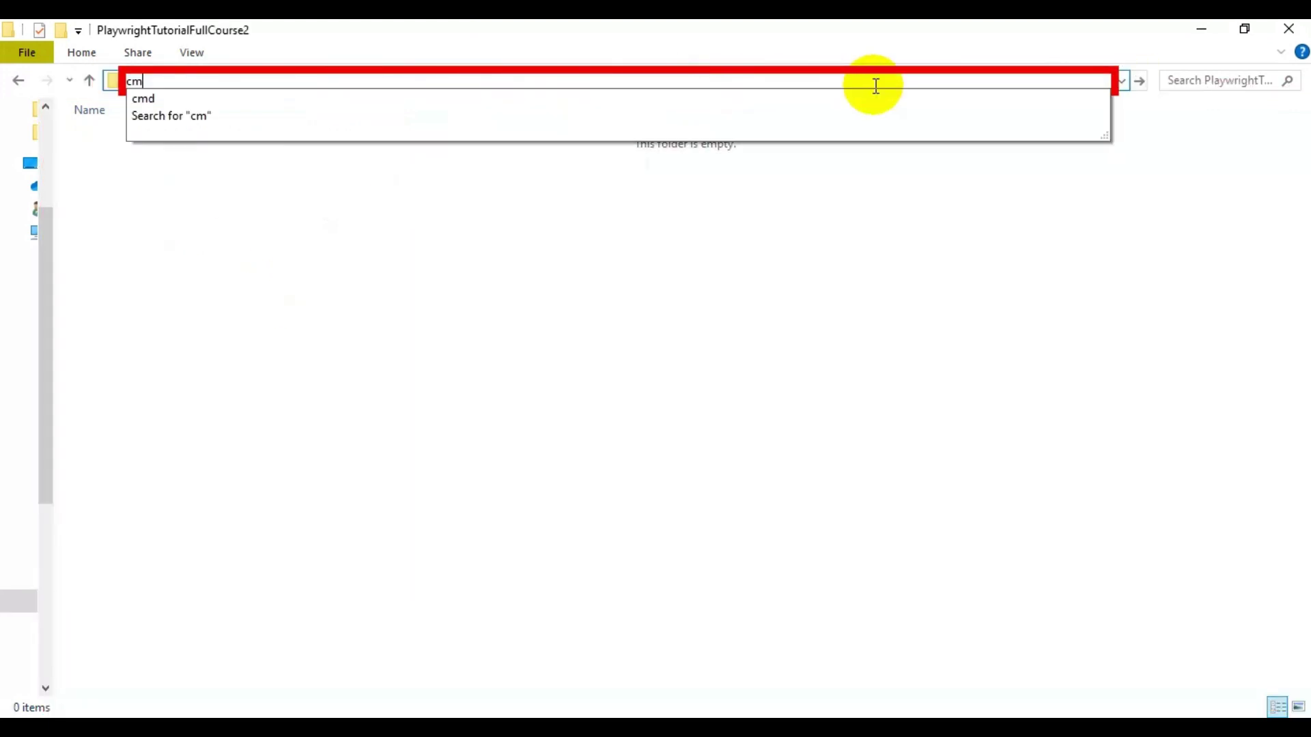
pyautogui.press('Return')
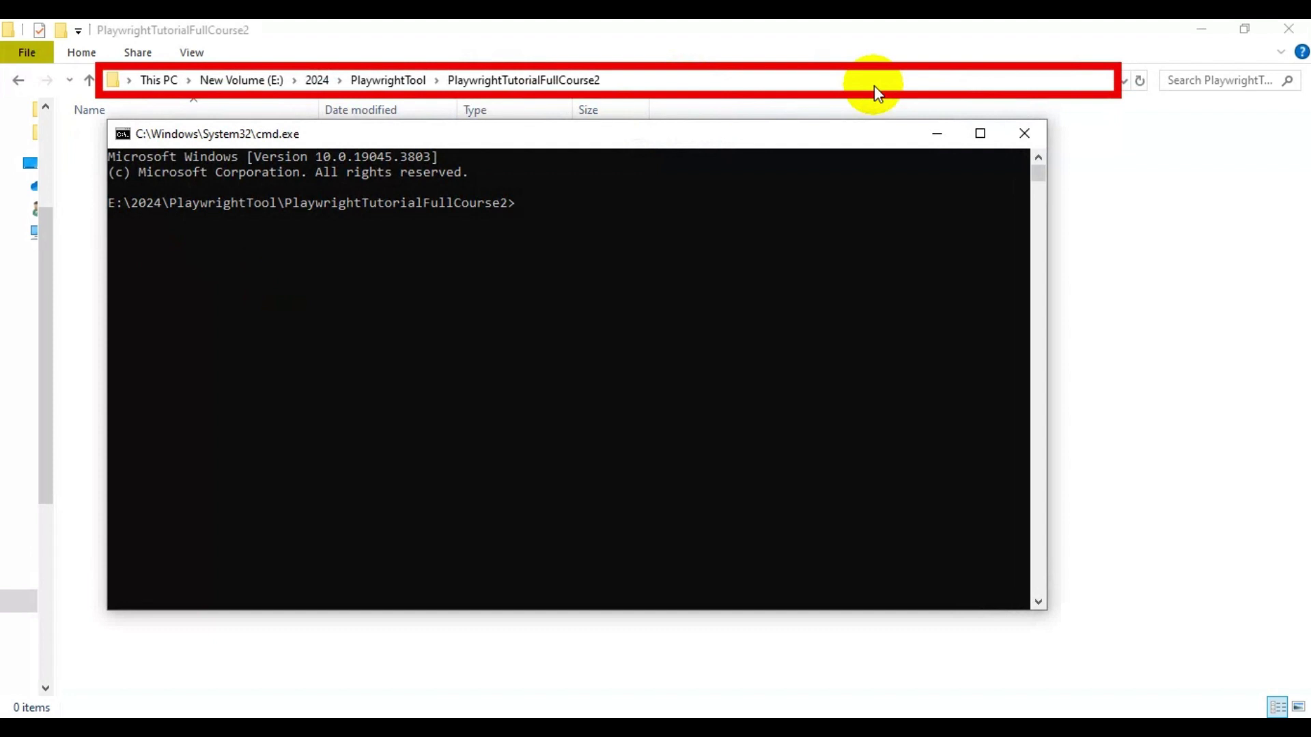
# Maximize Command Prompt and run npm init playwright@latest
pyautogui.click(981, 135)
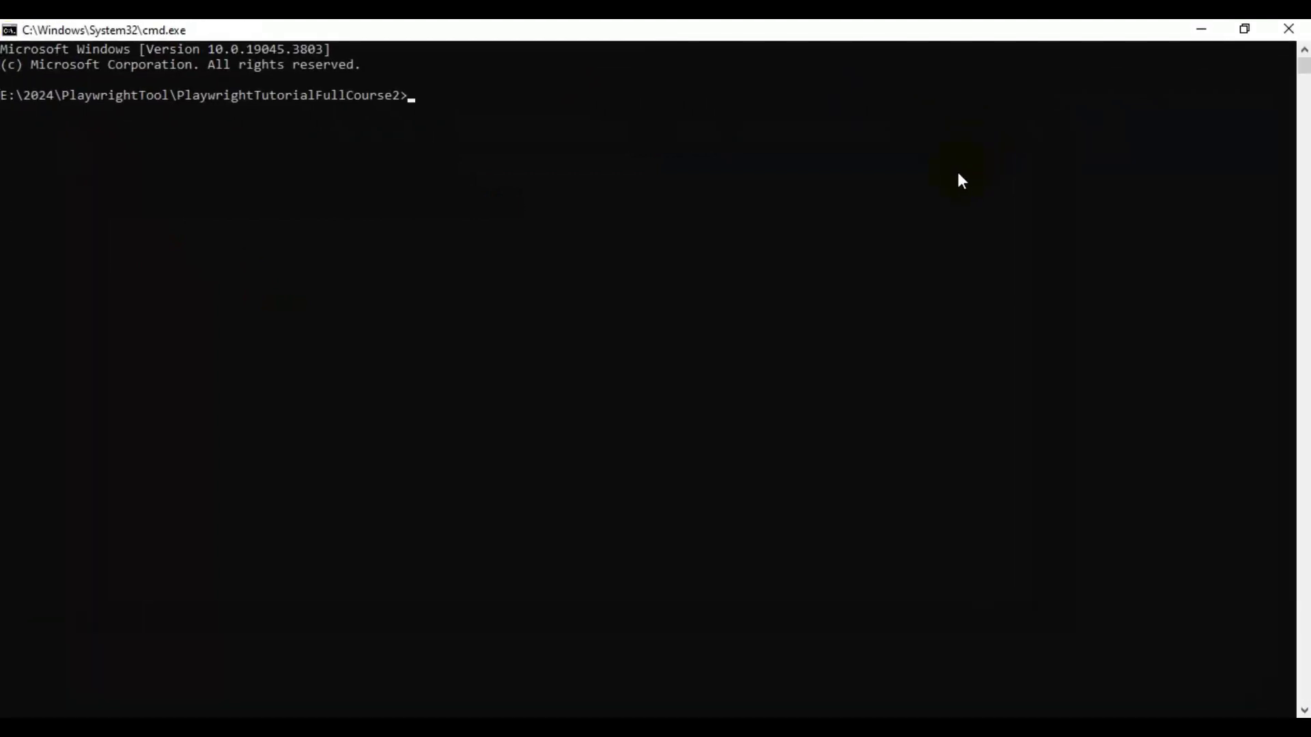
pyautogui.write('npm')
pyautogui.write(' init pl')
pyautogui.write('aywright')
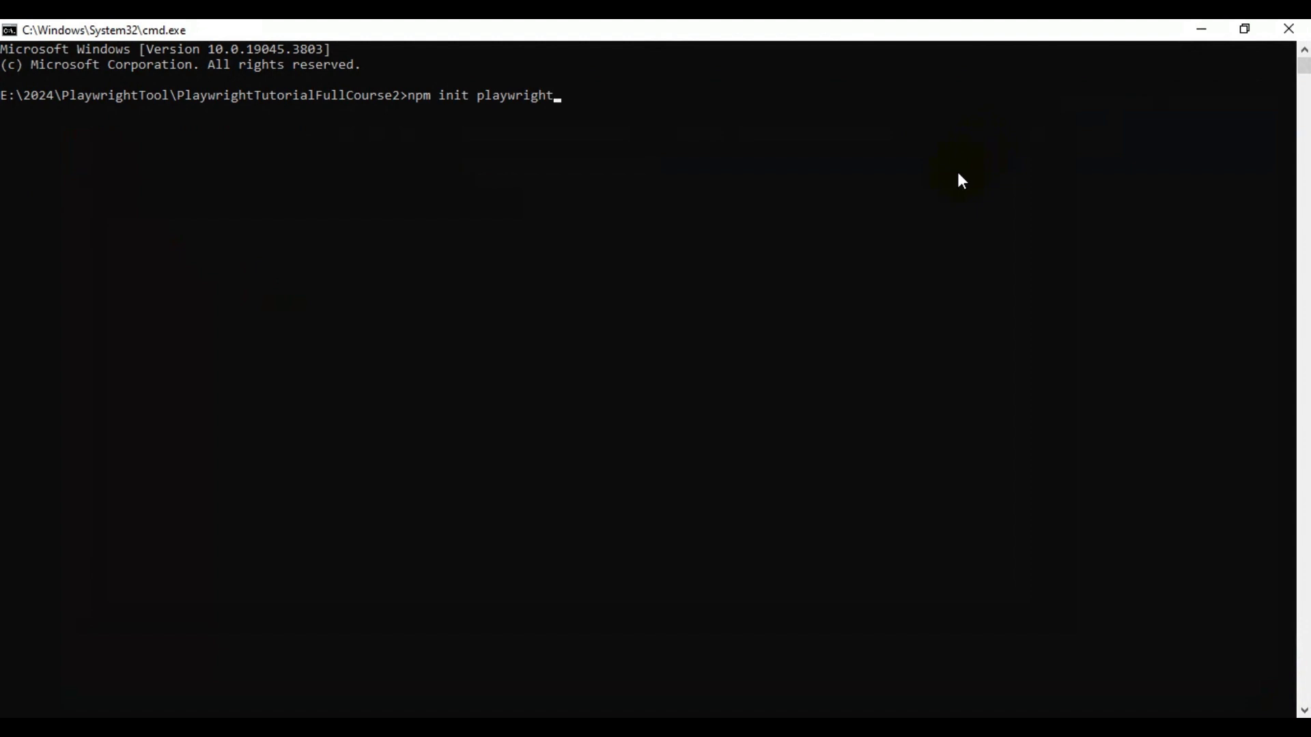
pyautogui.write('@latest')
pyautogui.press('Return')
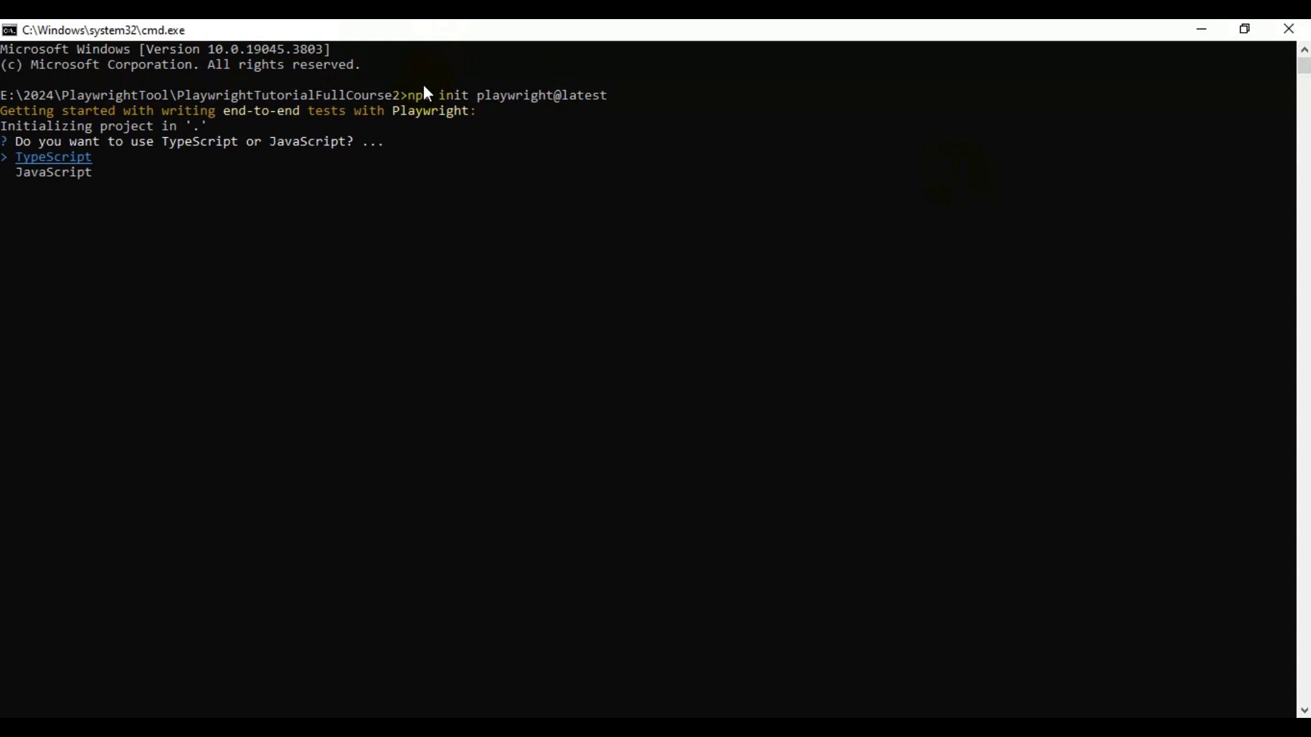
# Choose JavaScript, keep the tests folder, skip GitHub Actions, and install Playwright browsers
pyautogui.moveTo(409, 93); pyautogui.dragTo(607, 90)
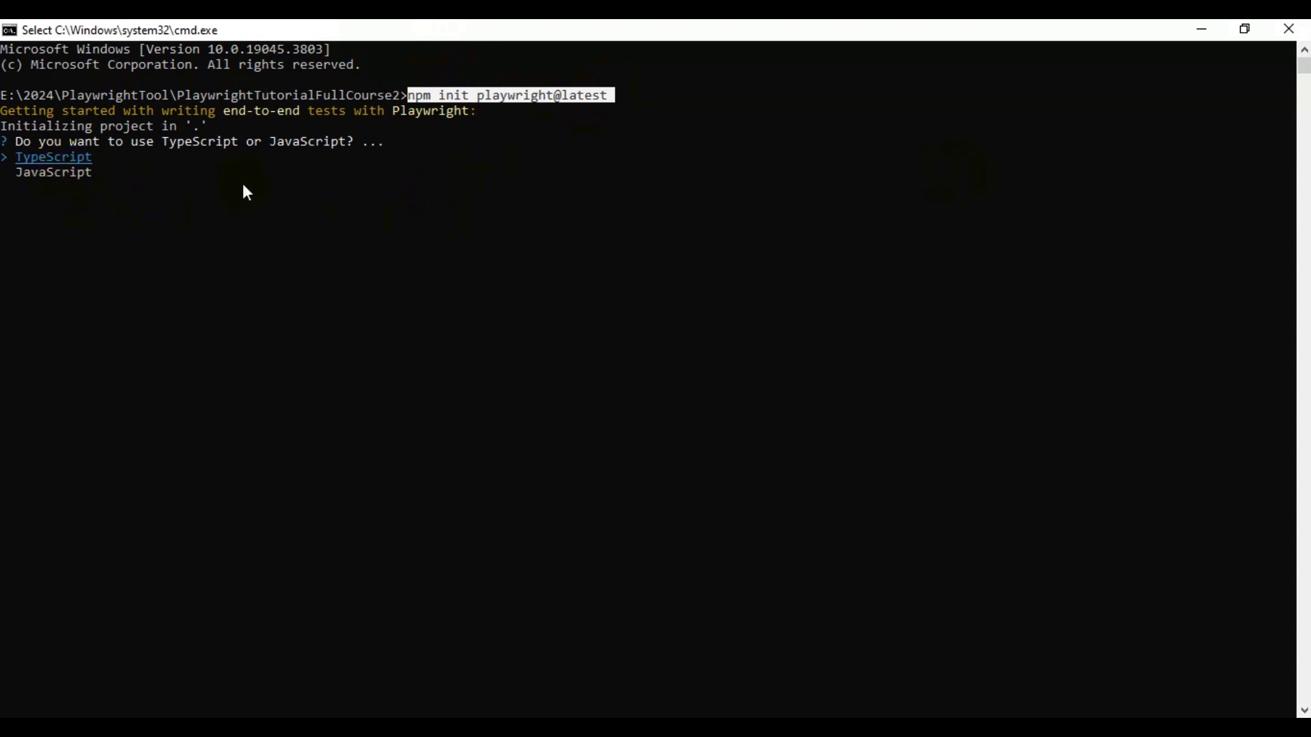
pyautogui.press('Down')
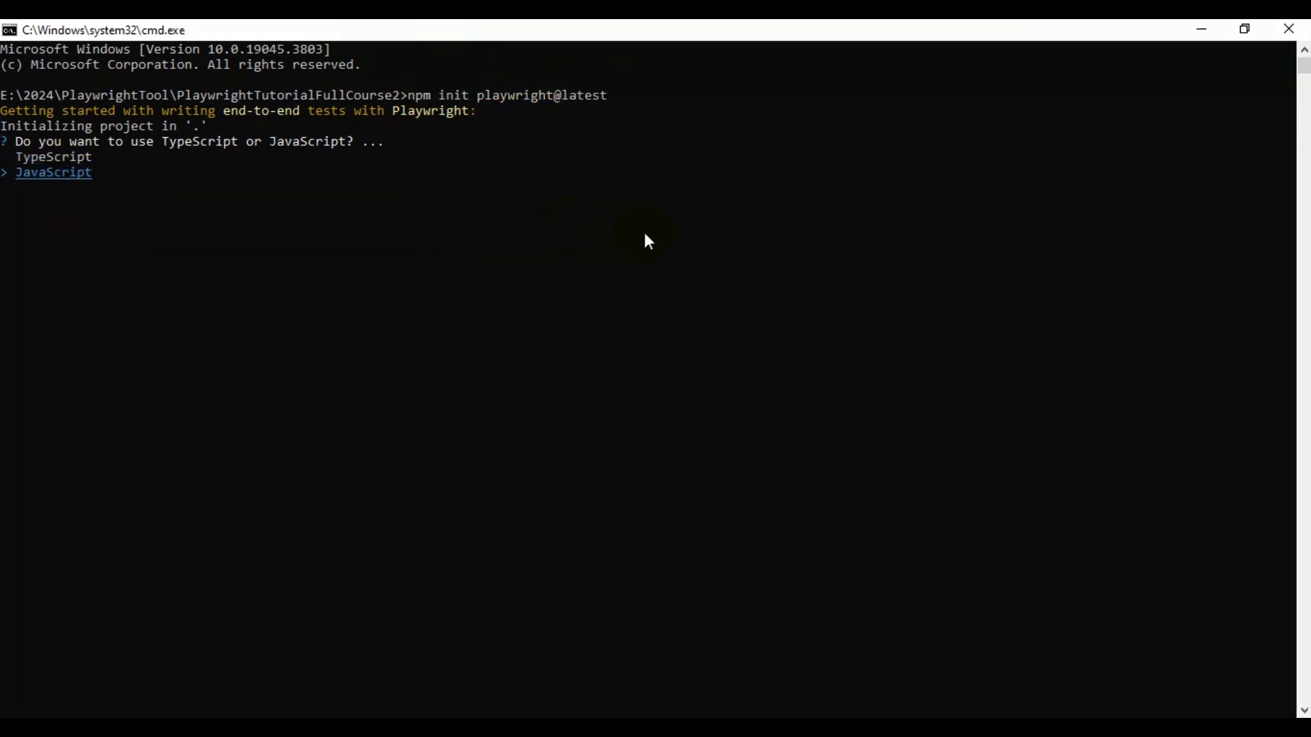
pyautogui.press('Return')
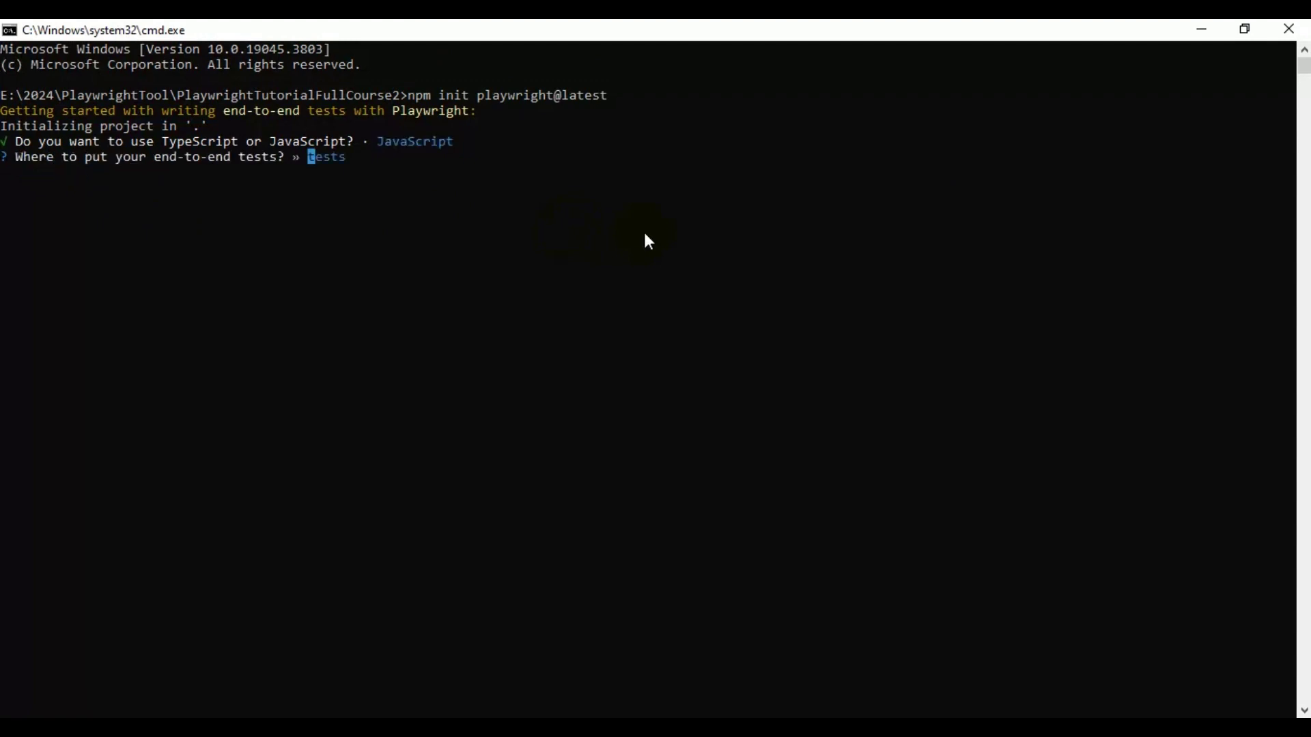
pyautogui.press('Return')
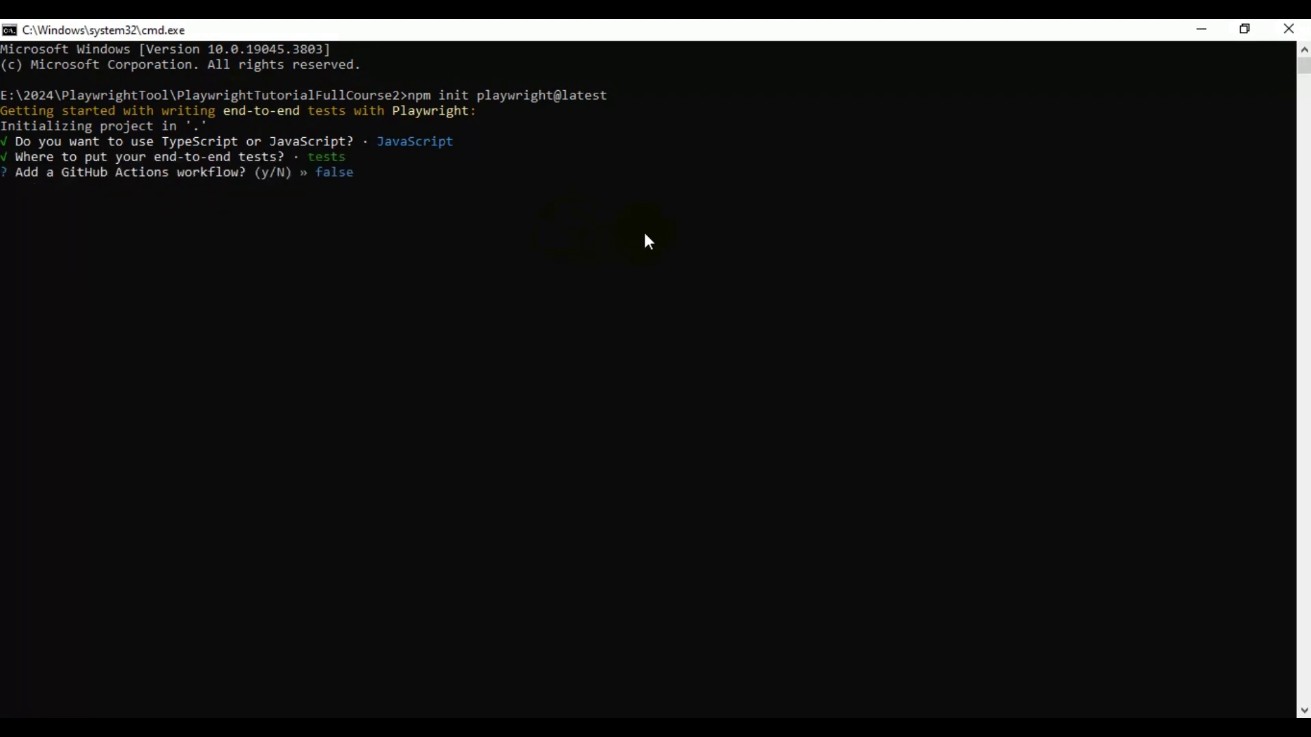
pyautogui.press('Return')
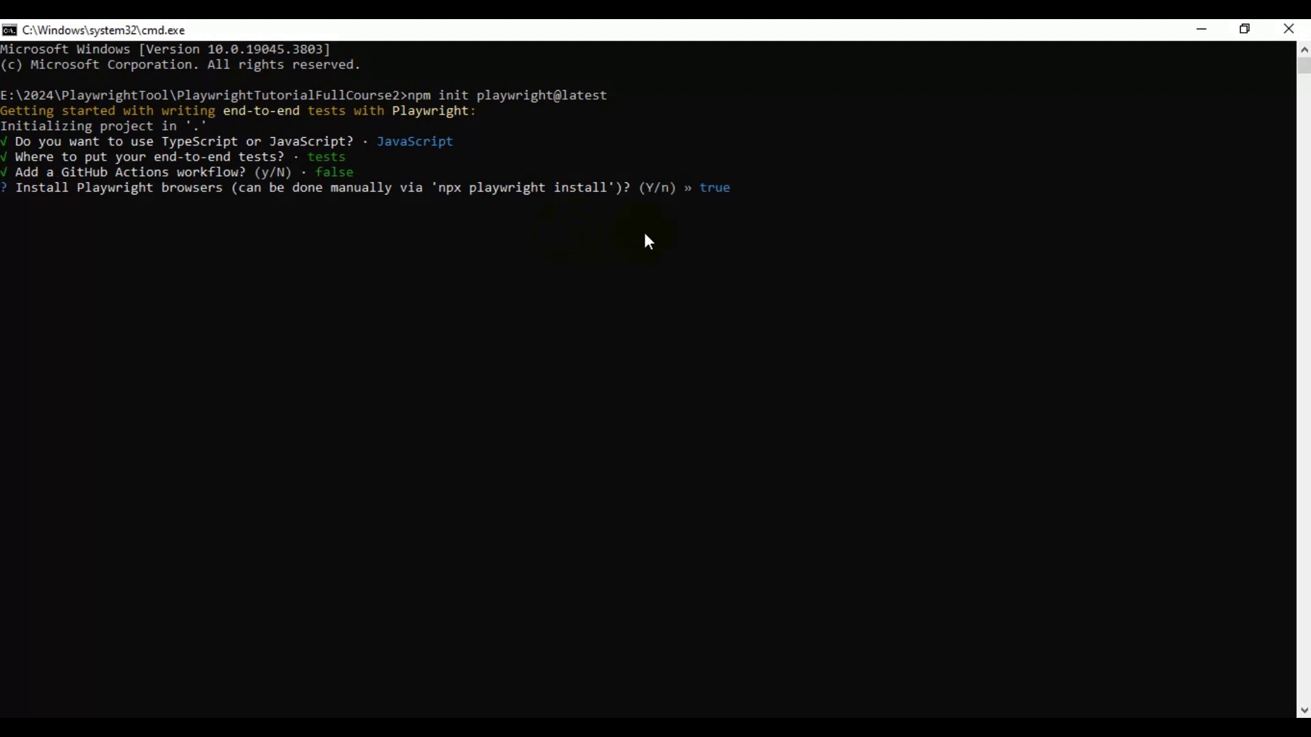
pyautogui.press('Return')
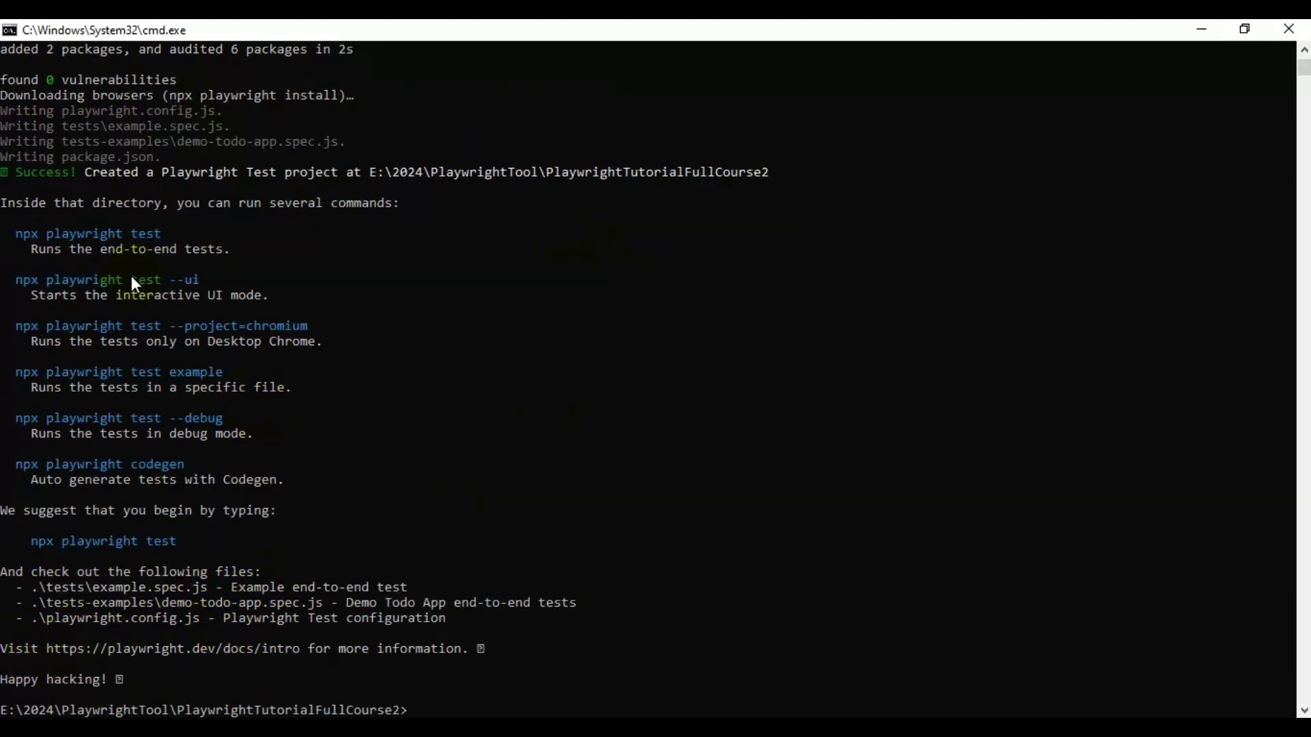
pyautogui.scroll(1, 124, 275)
# Select the Success message and project path, then show the project folder in File Explorer
pyautogui.moveTo(11, 214); pyautogui.dragTo(41, 216)
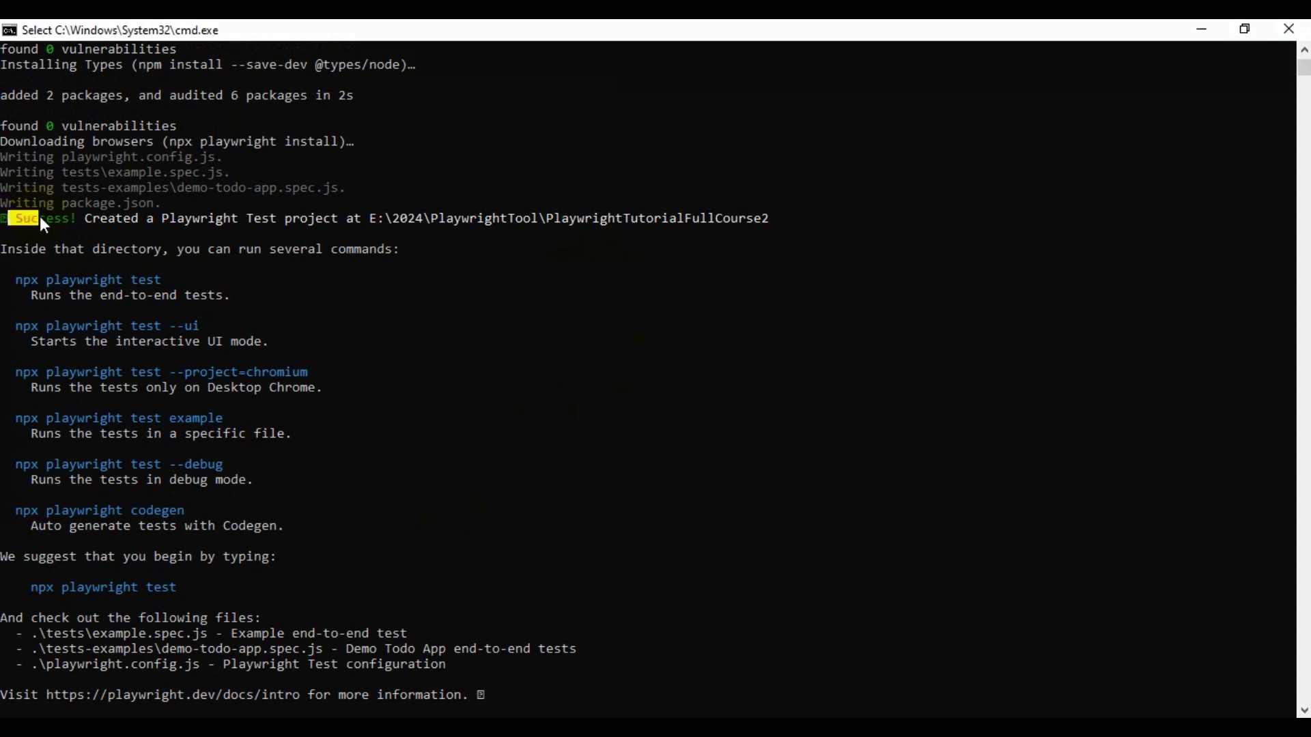
pyautogui.click(93, 220)
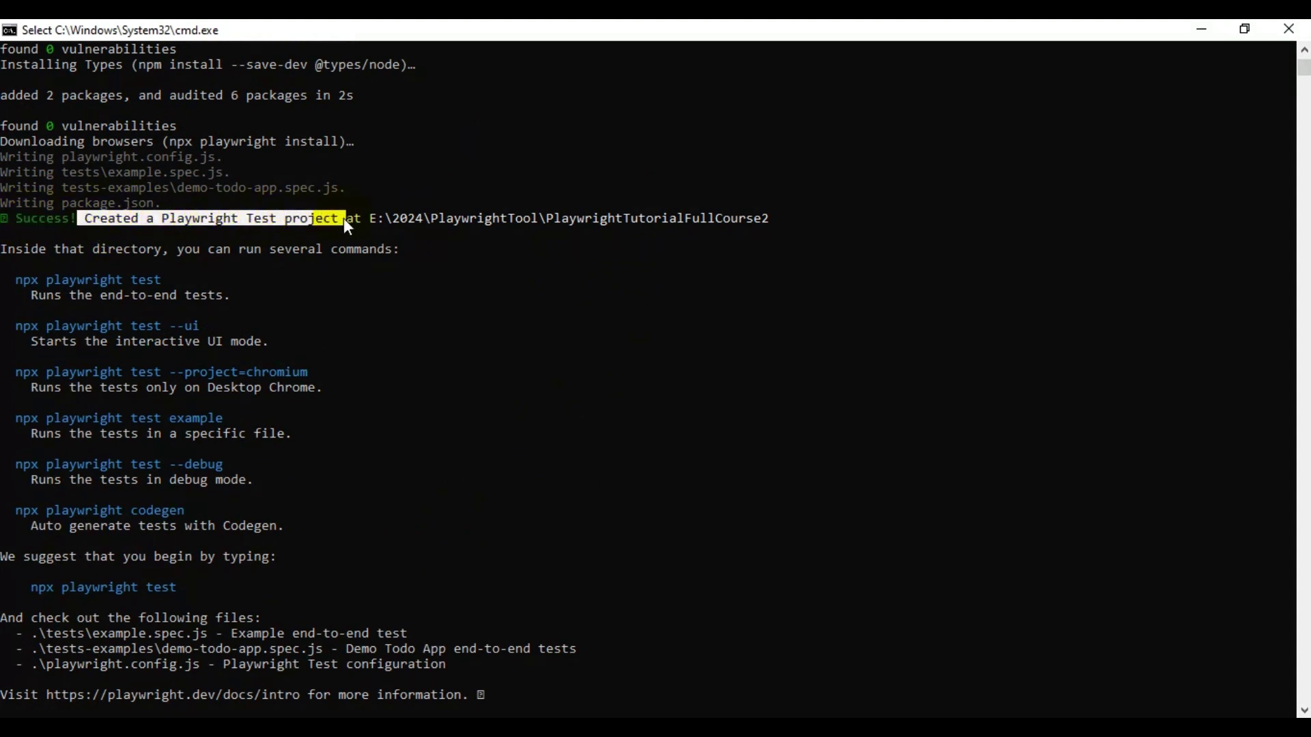
pyautogui.moveTo(372, 219); pyautogui.dragTo(758, 219)
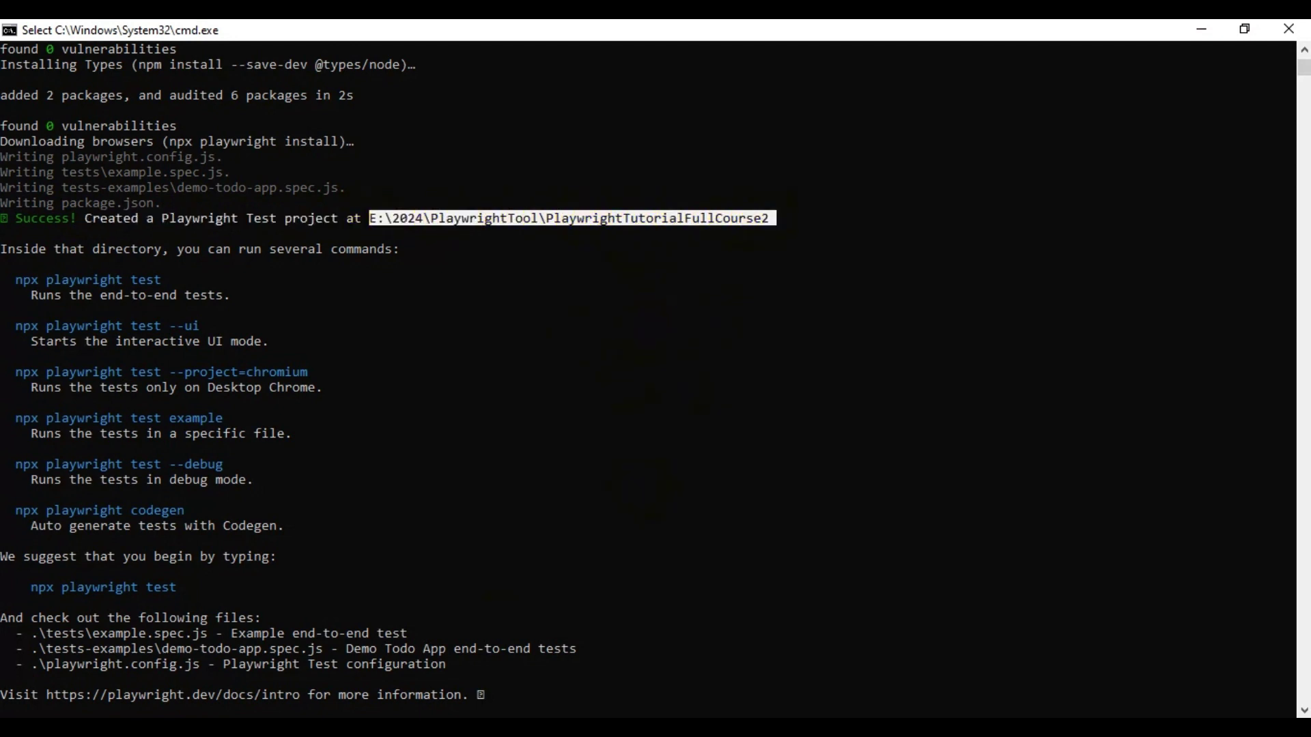
pyautogui.click(448, 659)
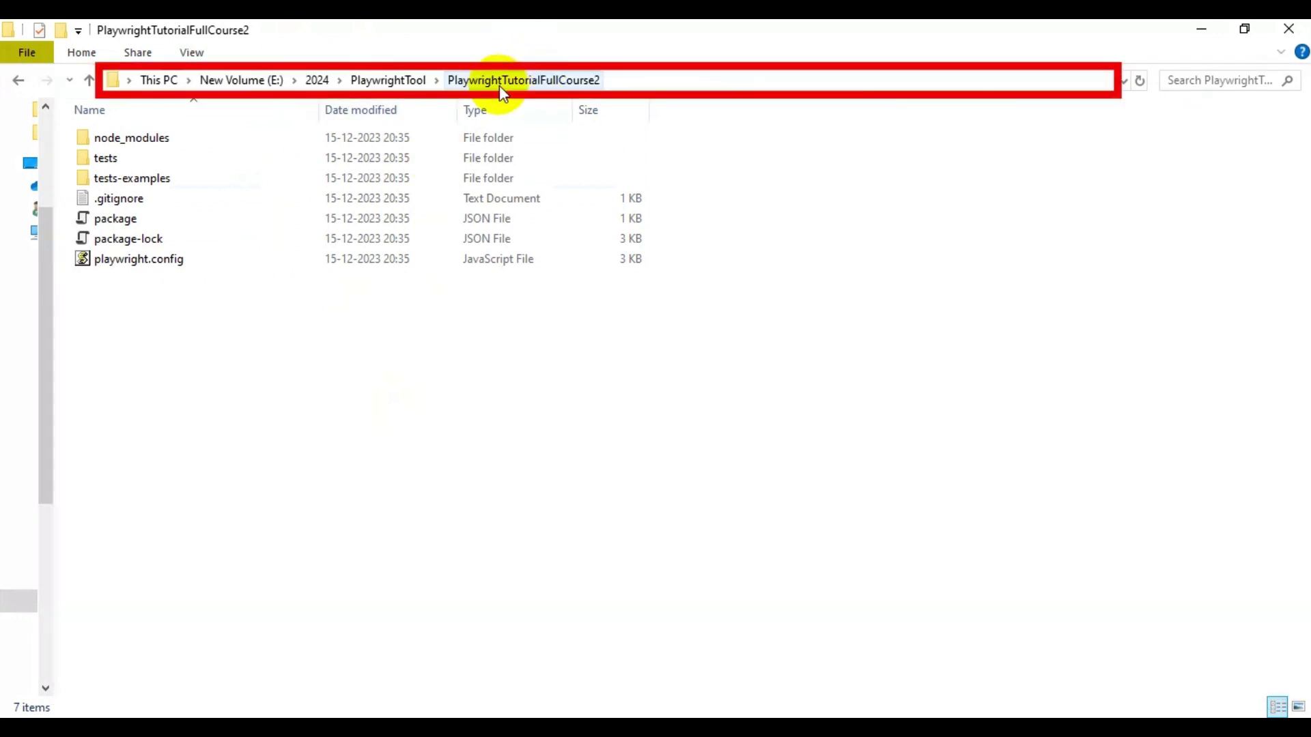
# Navigate up to the PlaywrightTool folder in File Explorer
pyautogui.click(396, 78)
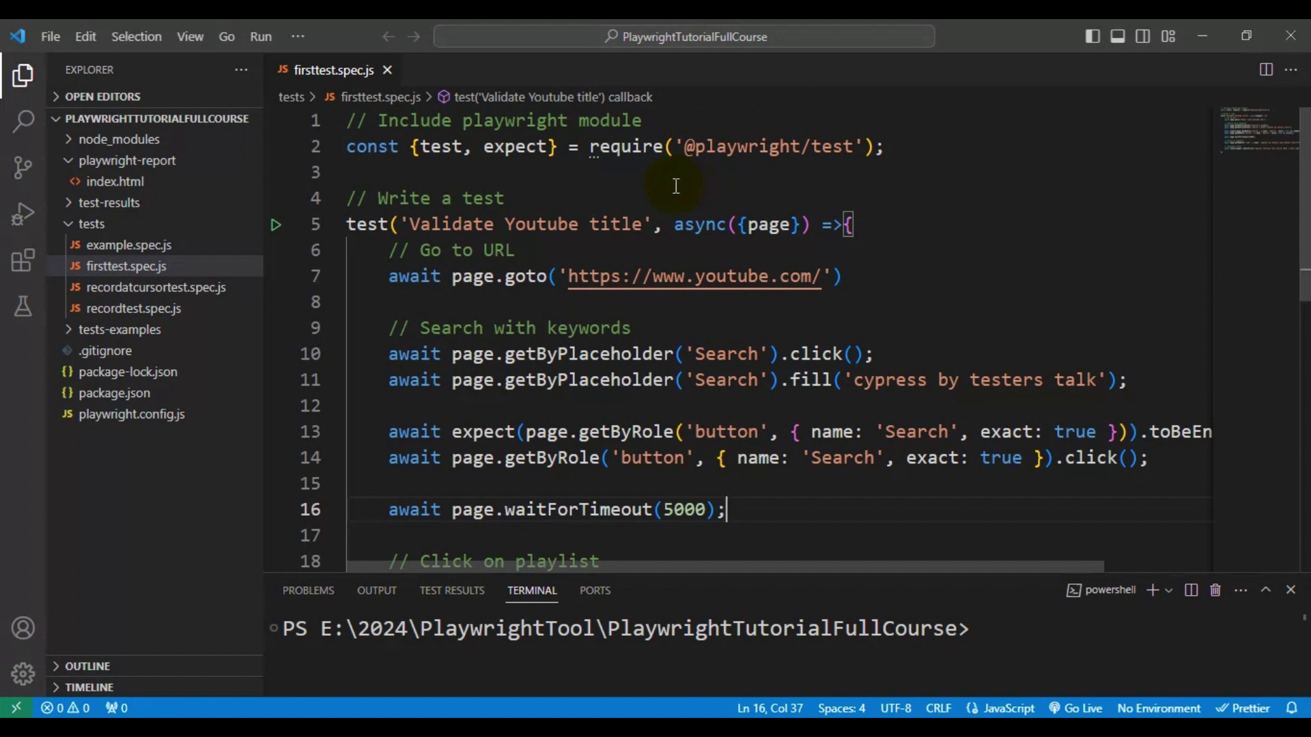
# Open PlaywrightTutorialFullCourse2 as the workspace through File > Open Folder
pyautogui.click(51, 37)
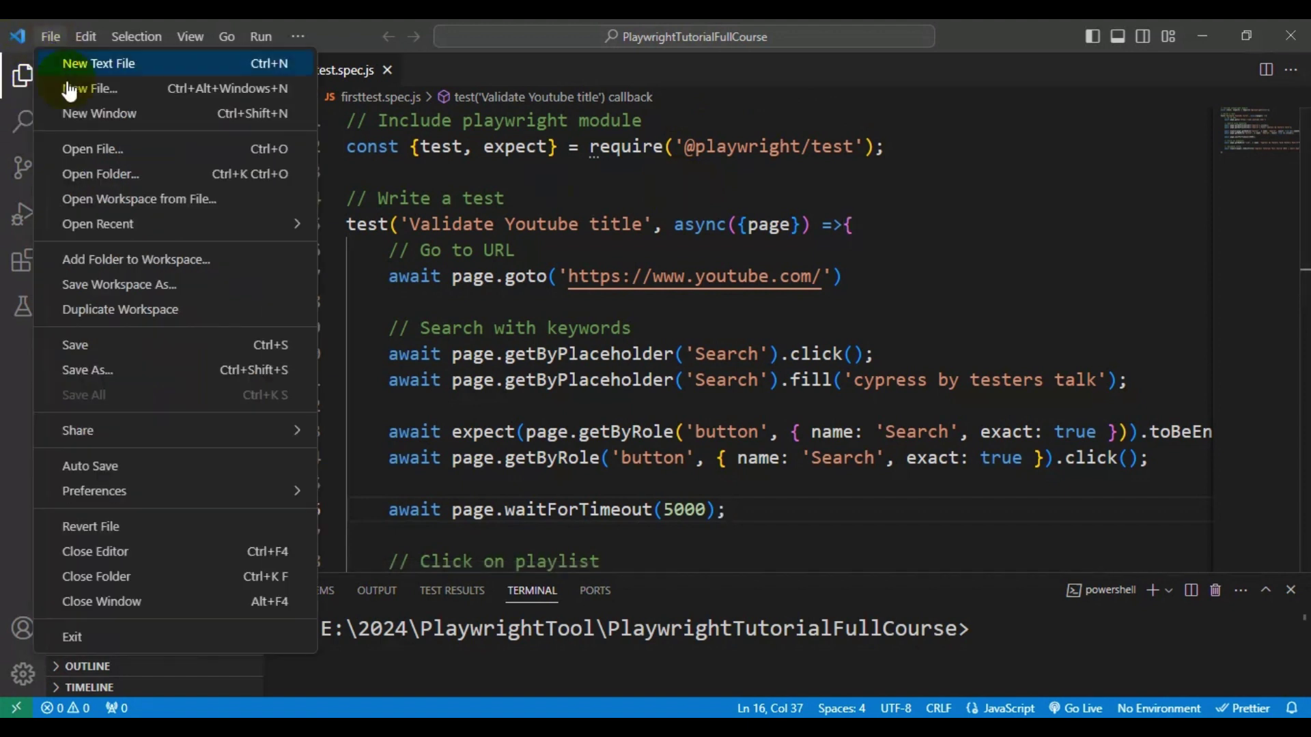
pyautogui.click(101, 174)
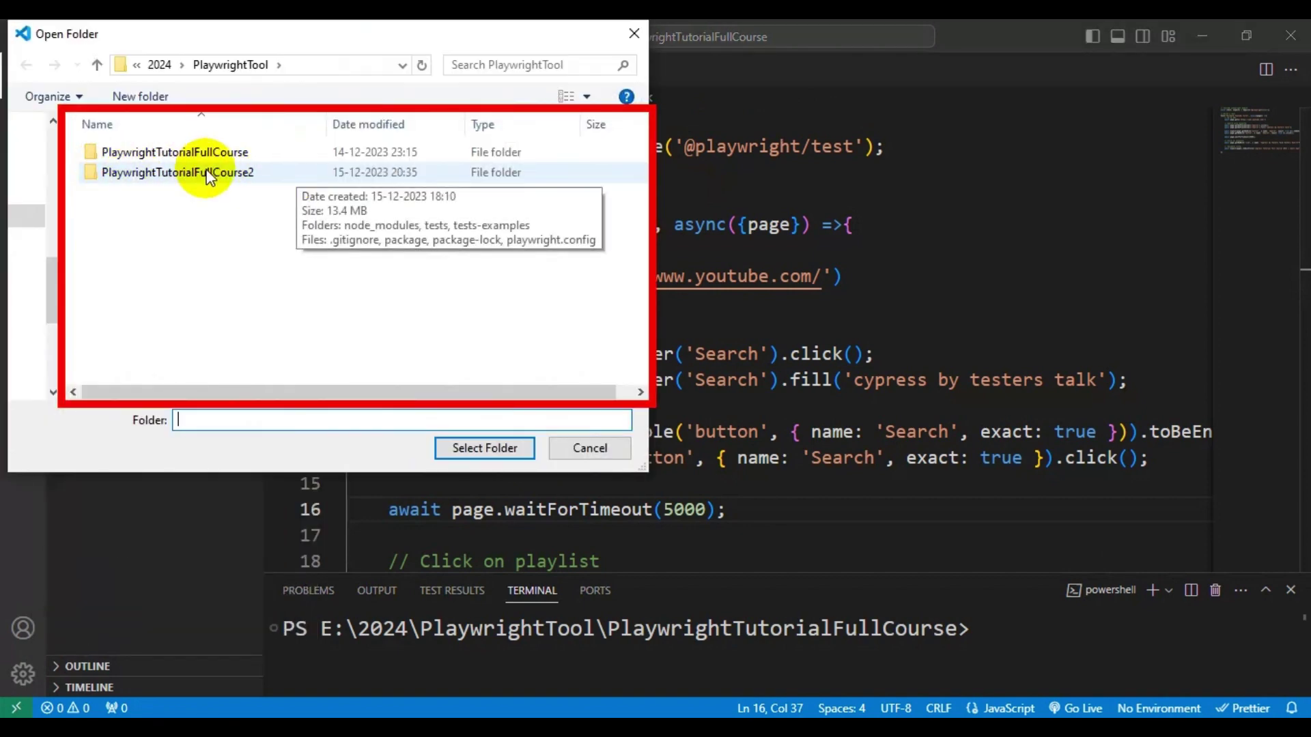
pyautogui.click(152, 177)
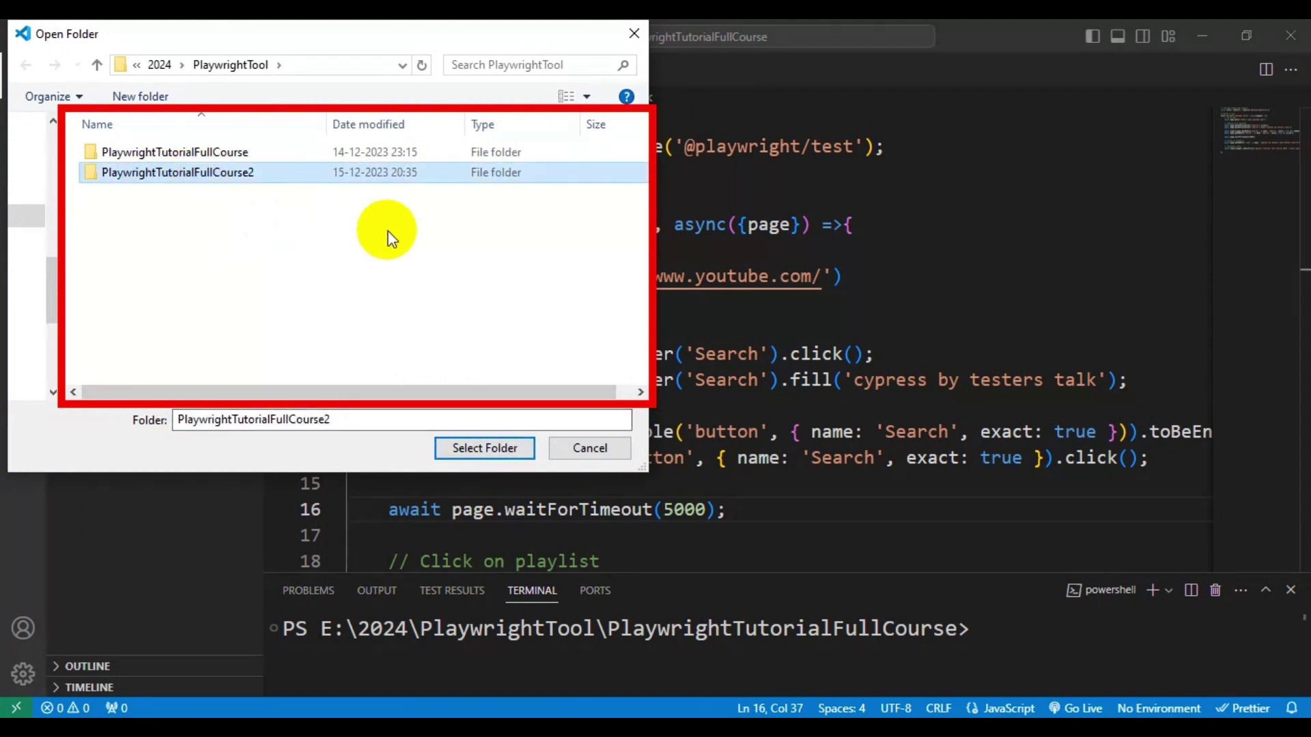
pyautogui.click(474, 451)
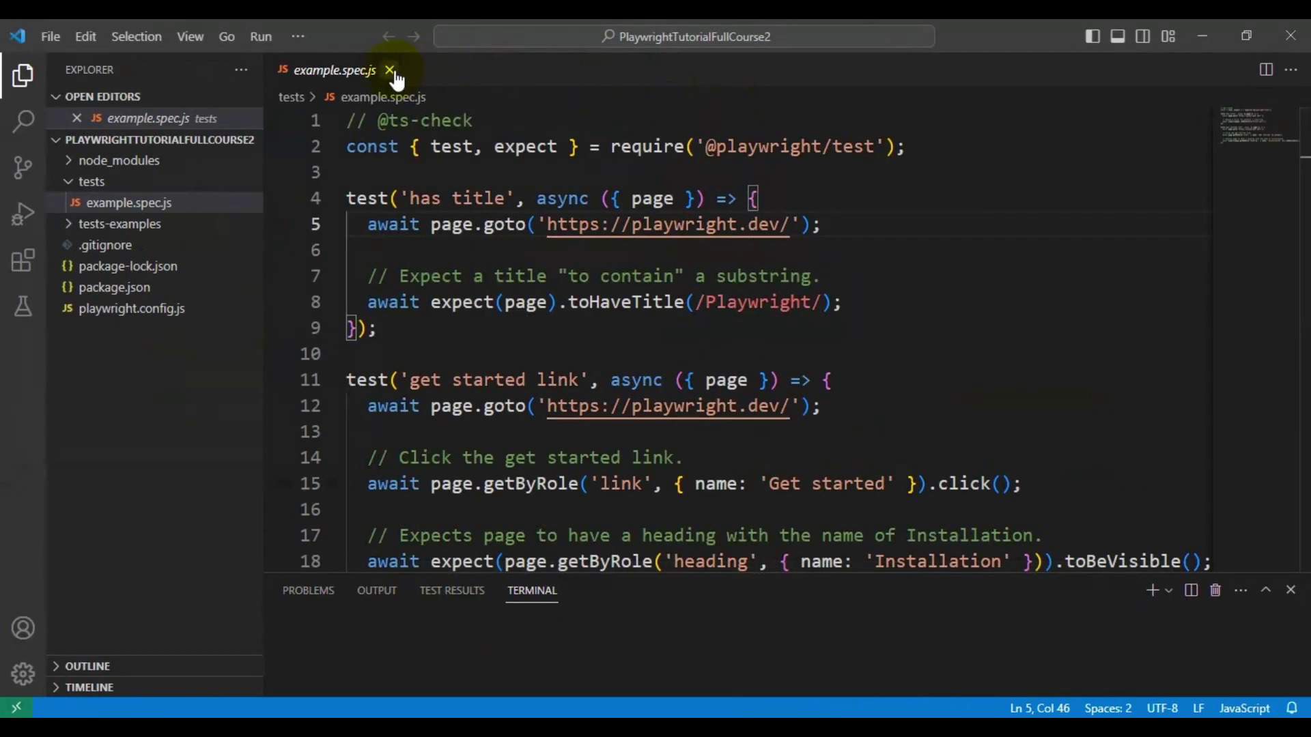
pyautogui.click(390, 70)
pyautogui.click(69, 163)
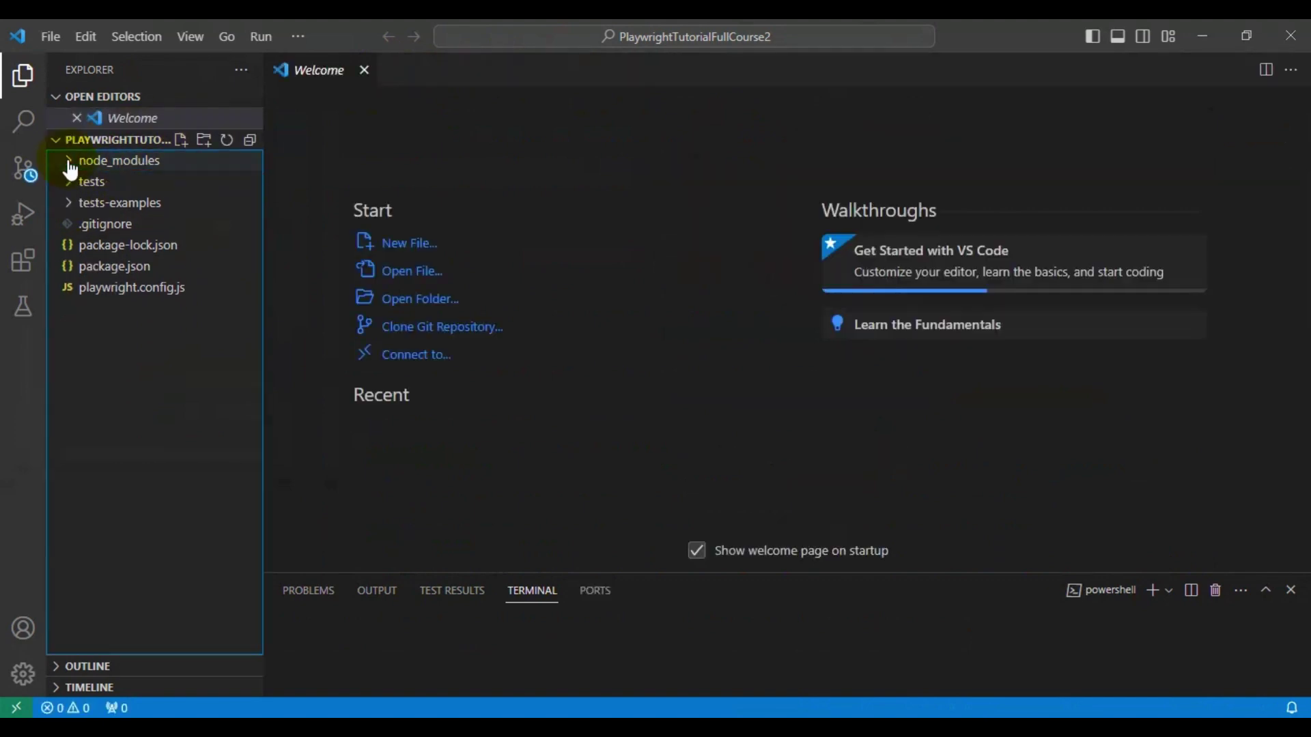
pyautogui.click(72, 183)
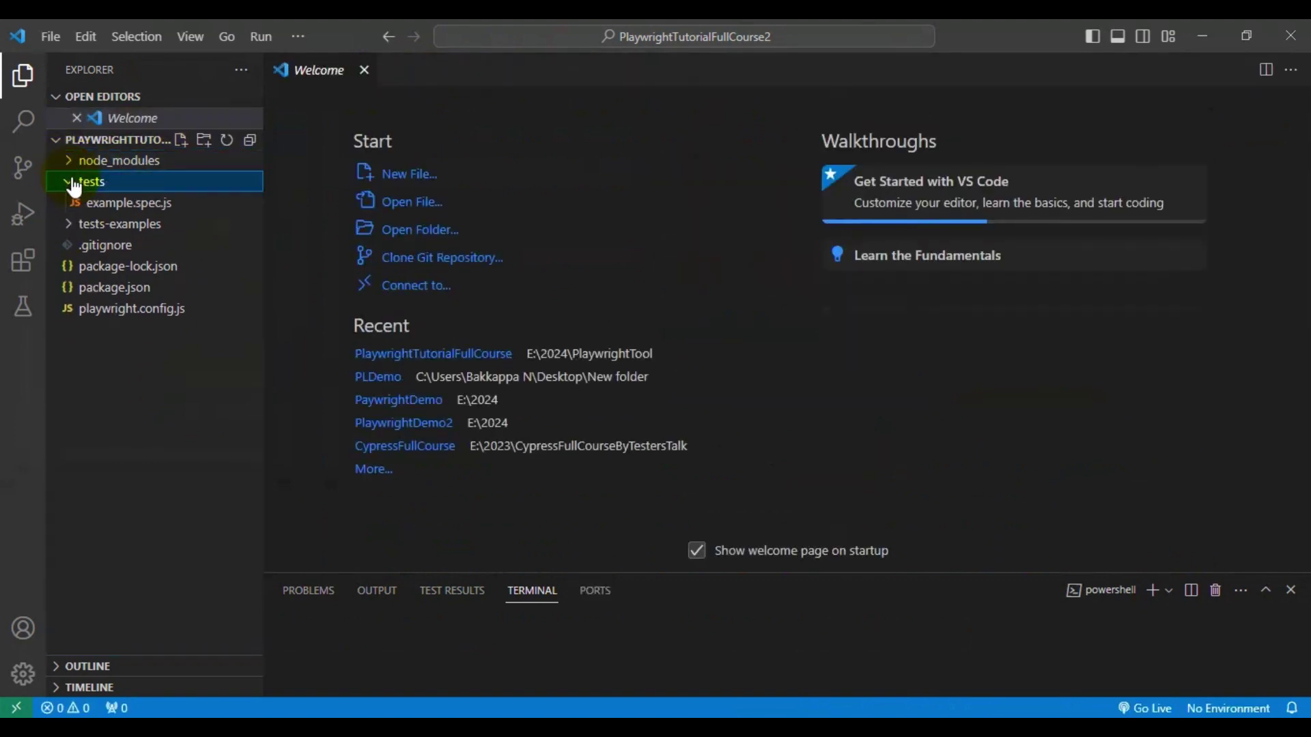
pyautogui.click(136, 208)
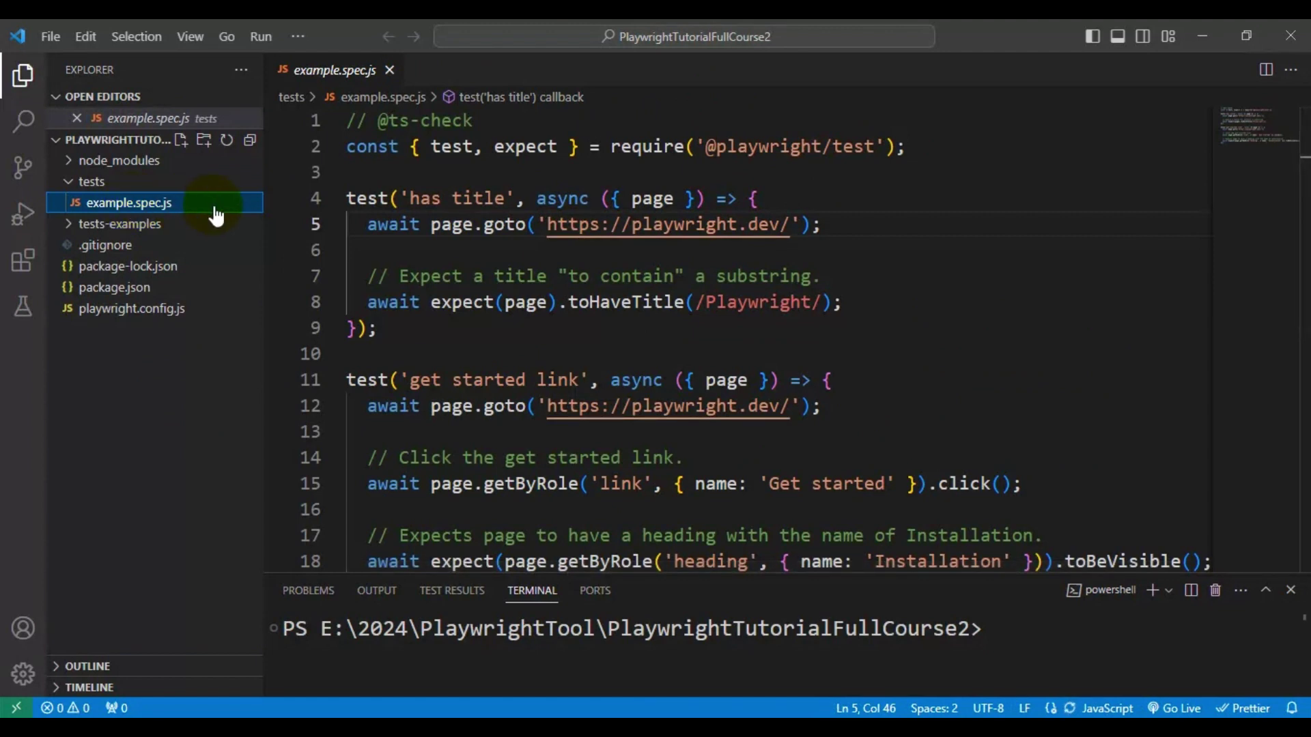
pyautogui.click(903, 258)
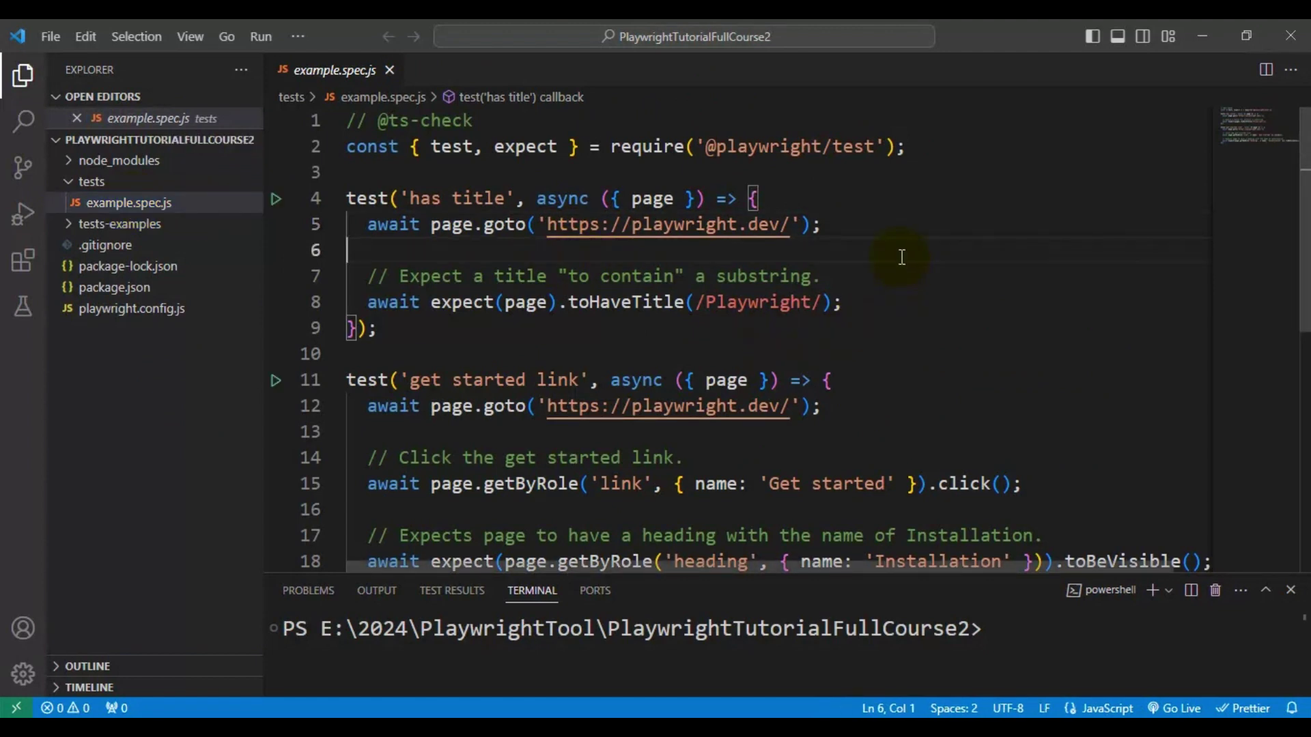
# Run the 'has title' test and confirm Test Results shows 1 passed (9.1s)
pyautogui.click(275, 202)
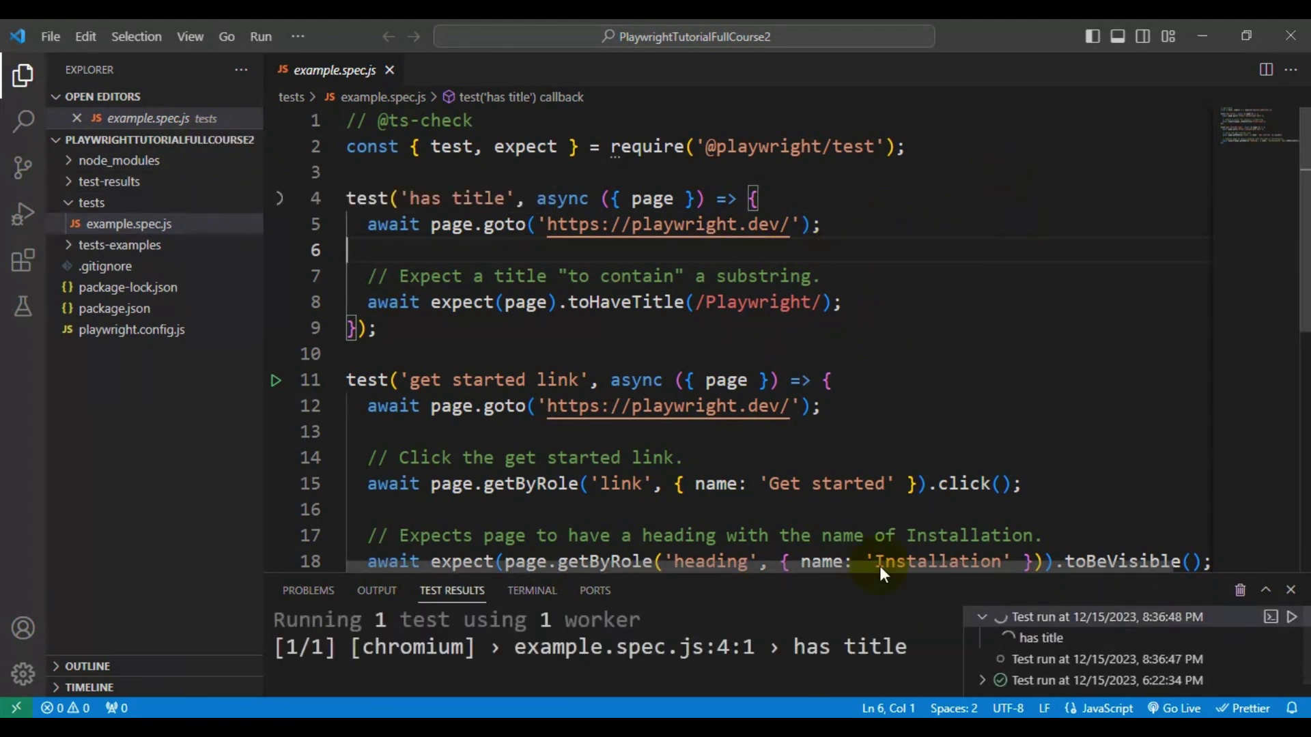
pyautogui.moveTo(861, 574); pyautogui.dragTo(833, 444)
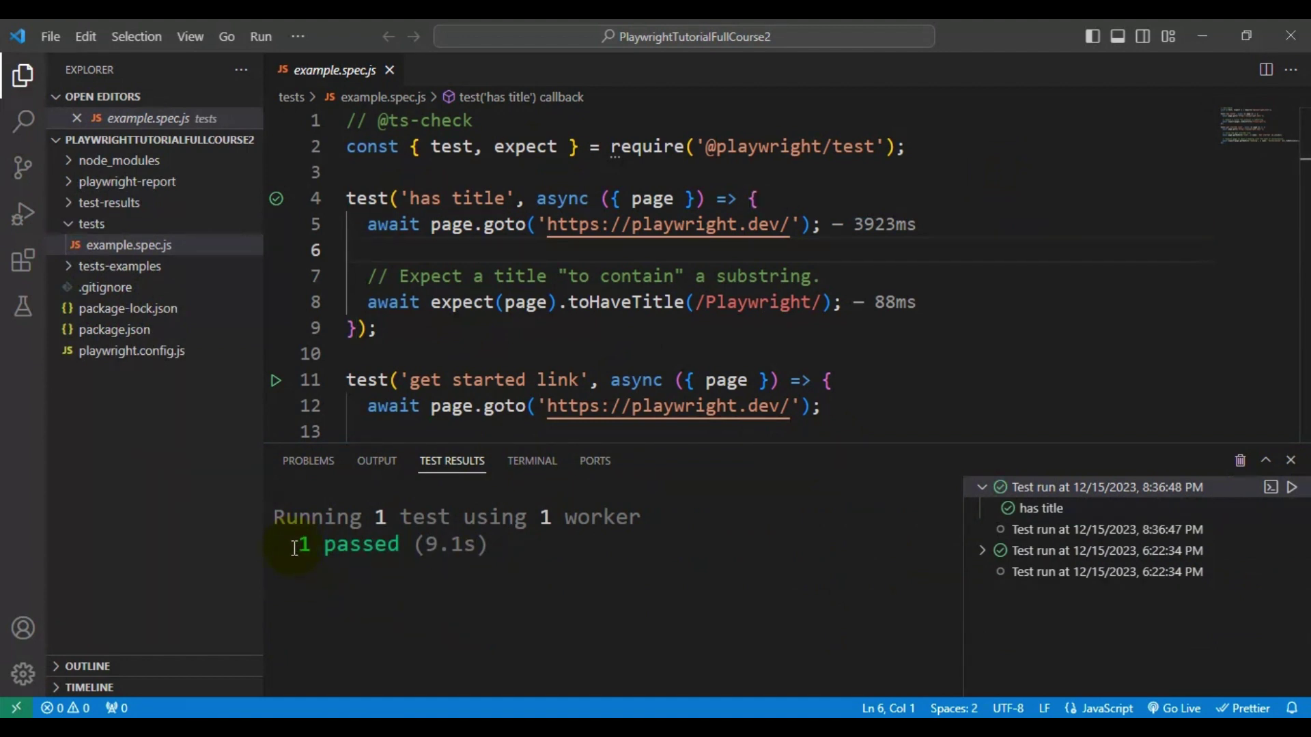
pyautogui.moveTo(293, 548); pyautogui.dragTo(570, 548)
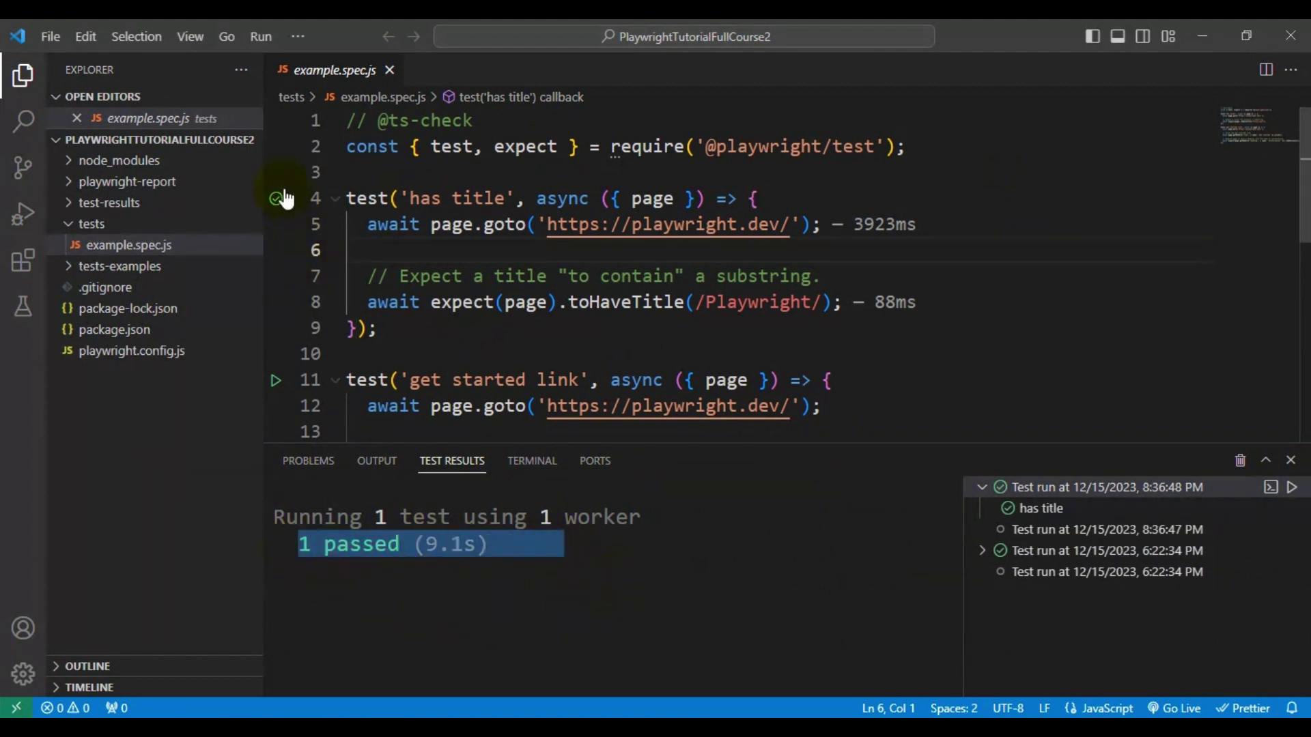